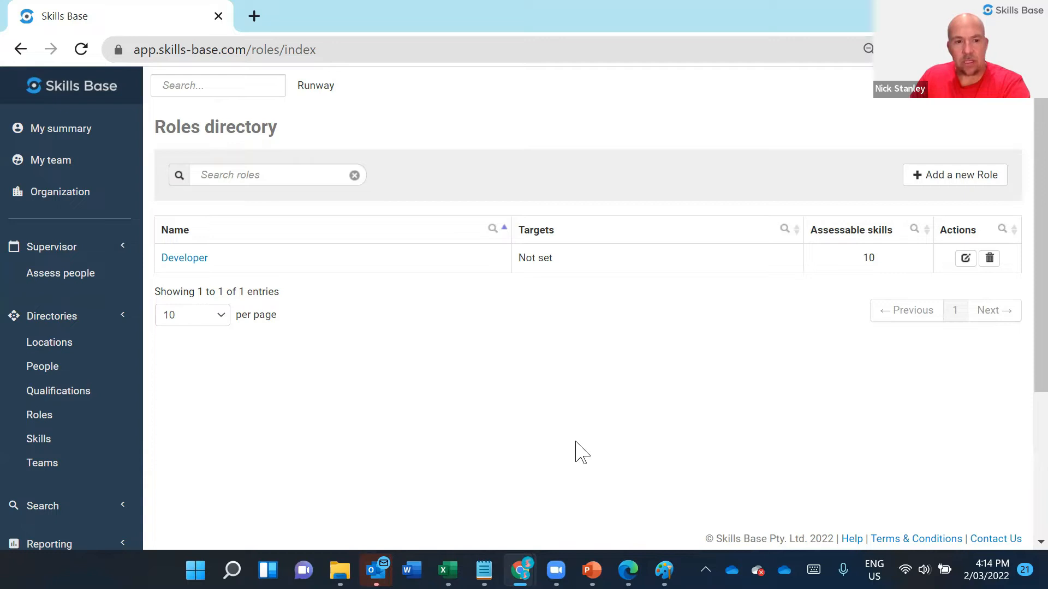
- Open the Developer role from the roles directory for editing and review its assigned skills
left_click(69, 424)
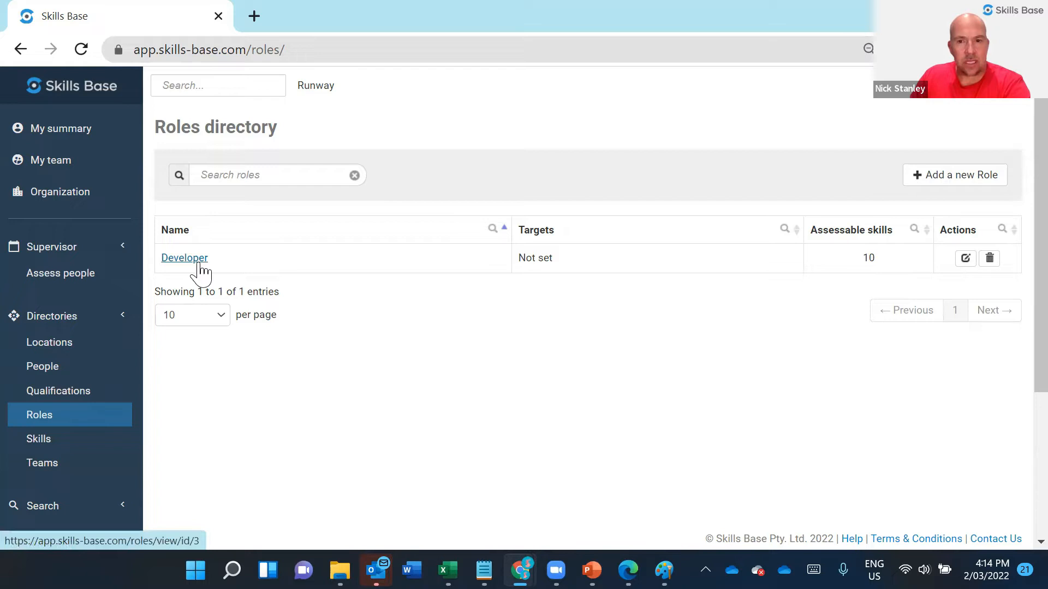
left_click(967, 261)
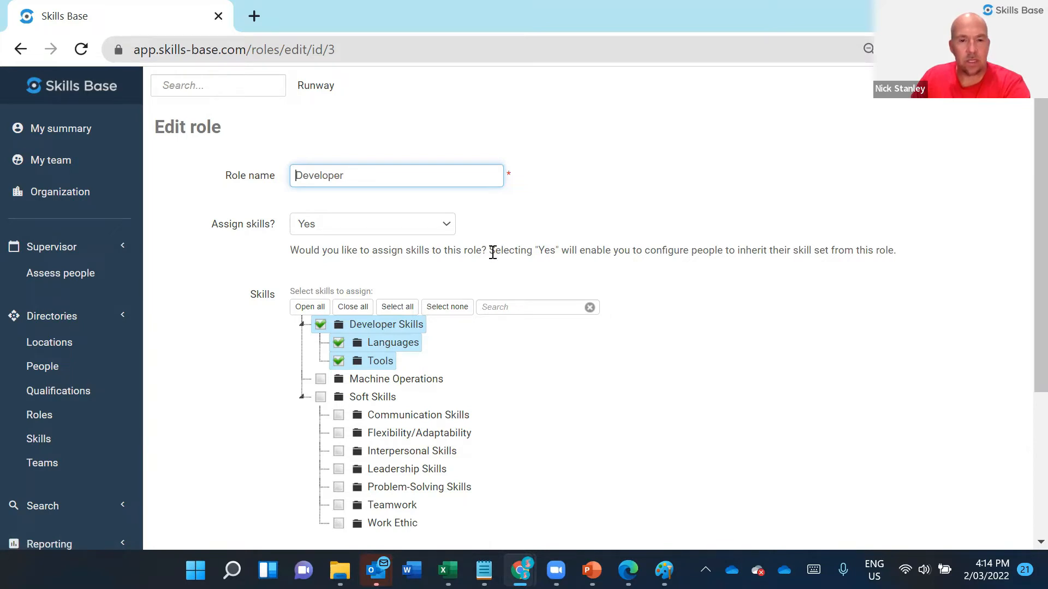
- Open the Developers team for editing and review its settings and assigned skill categories
left_click(55, 467)
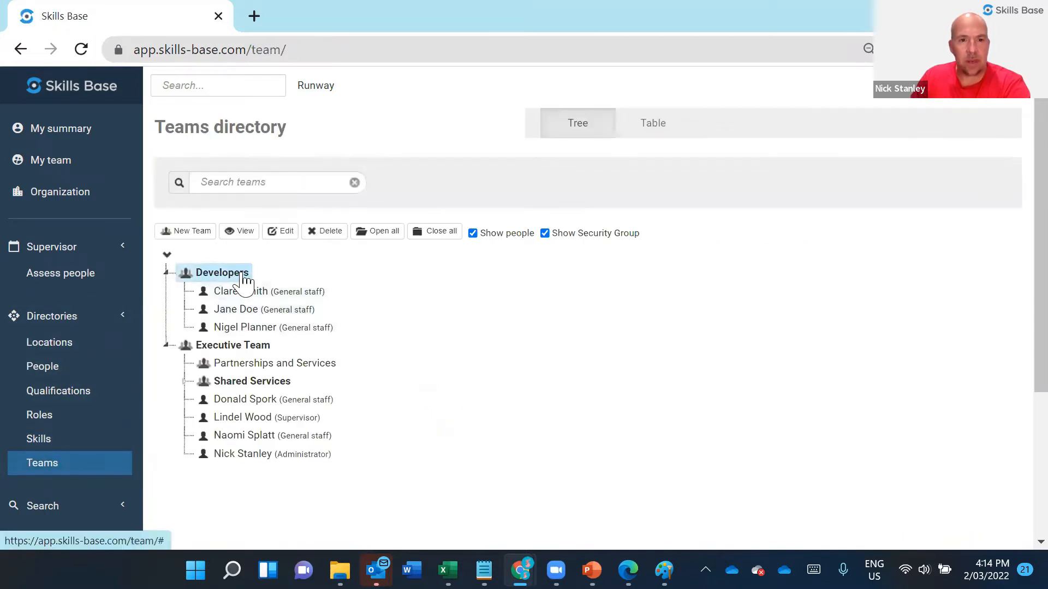
left_click(283, 234)
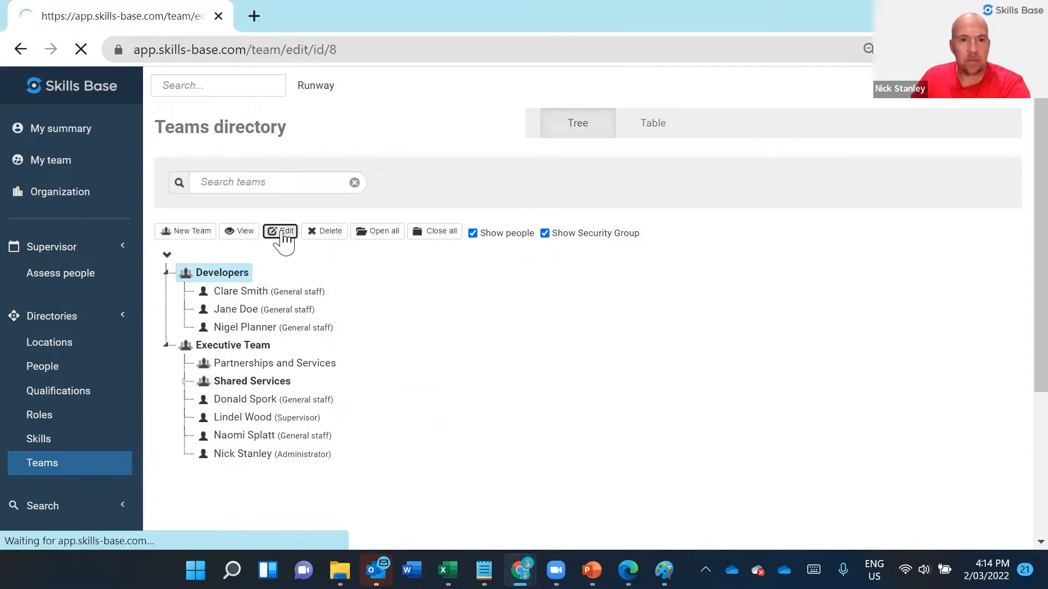
scroll(567, 345, "down", 5)
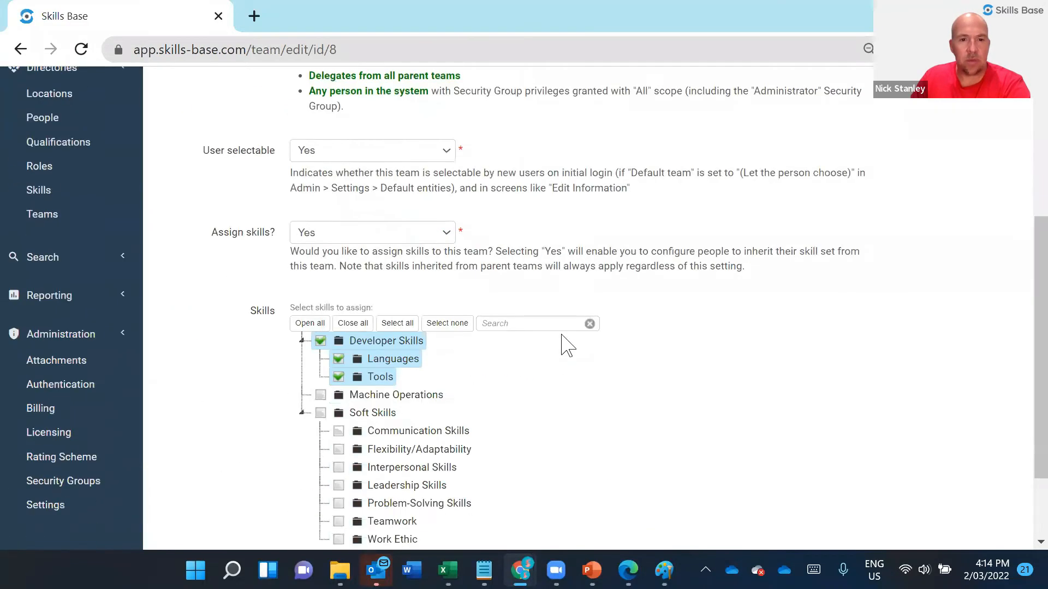
scroll(567, 345, "down", 2)
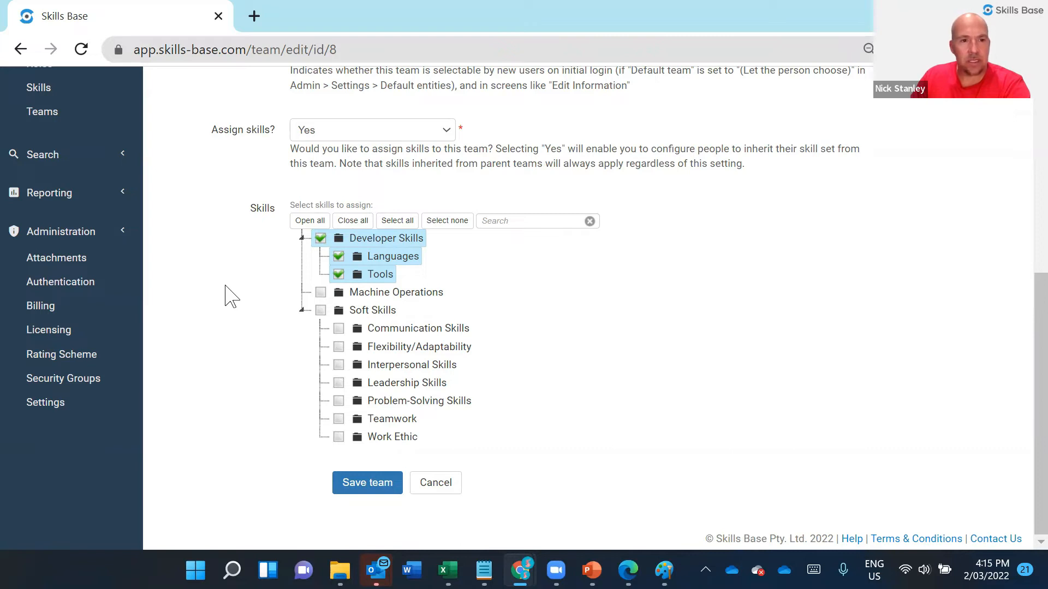
scroll(232, 296, "up", 7)
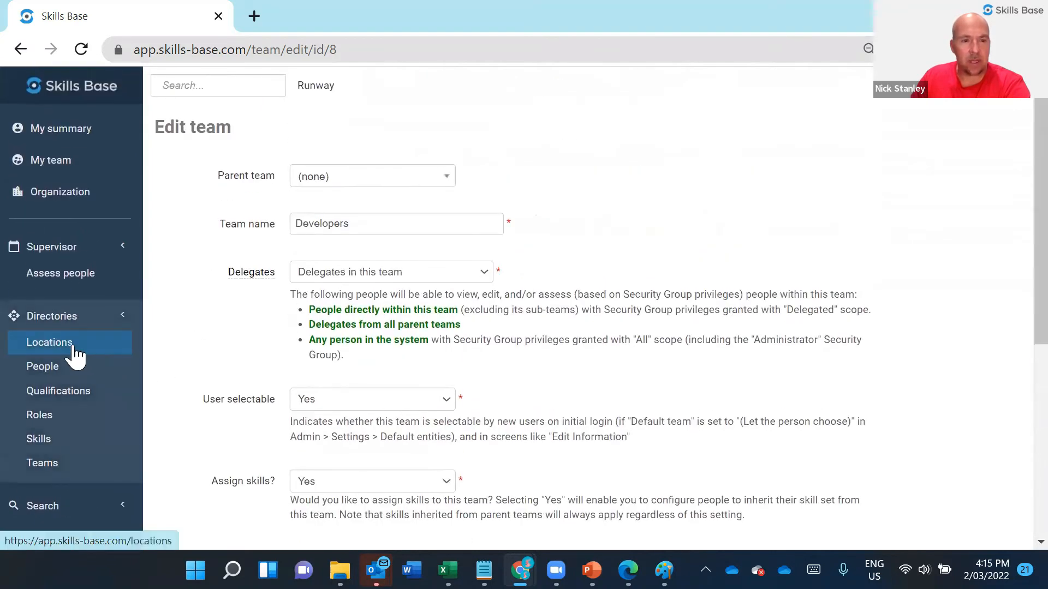
- View the summary of the New York Office in the locations directory
left_click(73, 349)
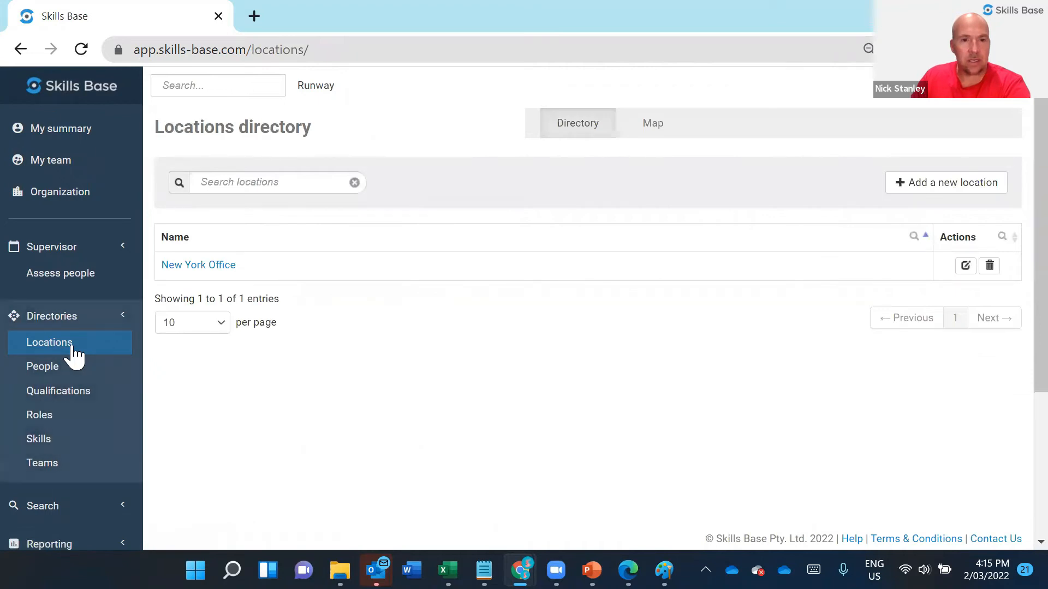
left_click(210, 265)
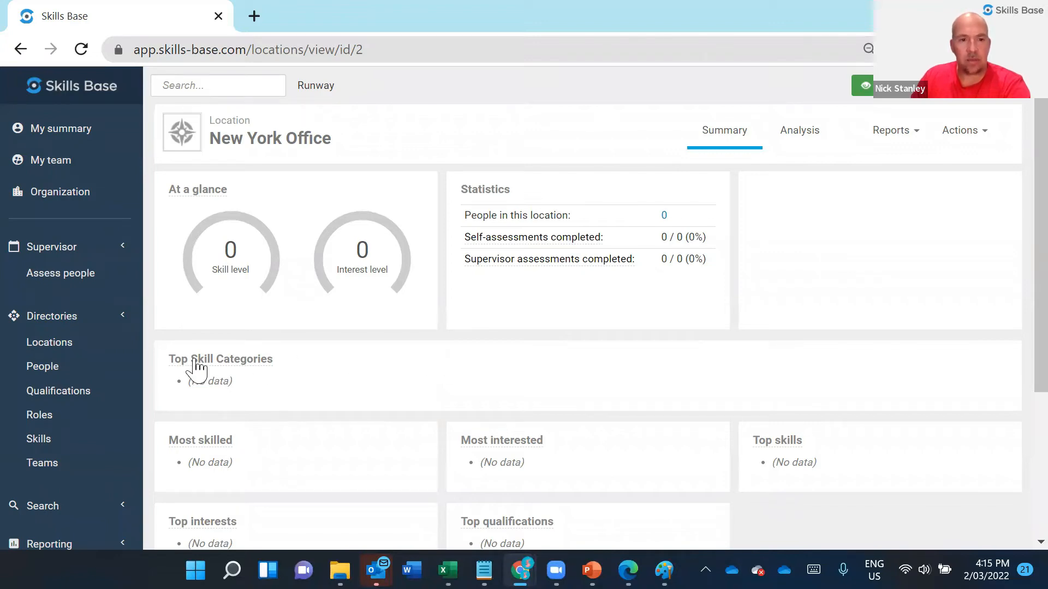
- In the people directory, set the location of the Developers member in the third row to New York Office and save
left_click(55, 371)
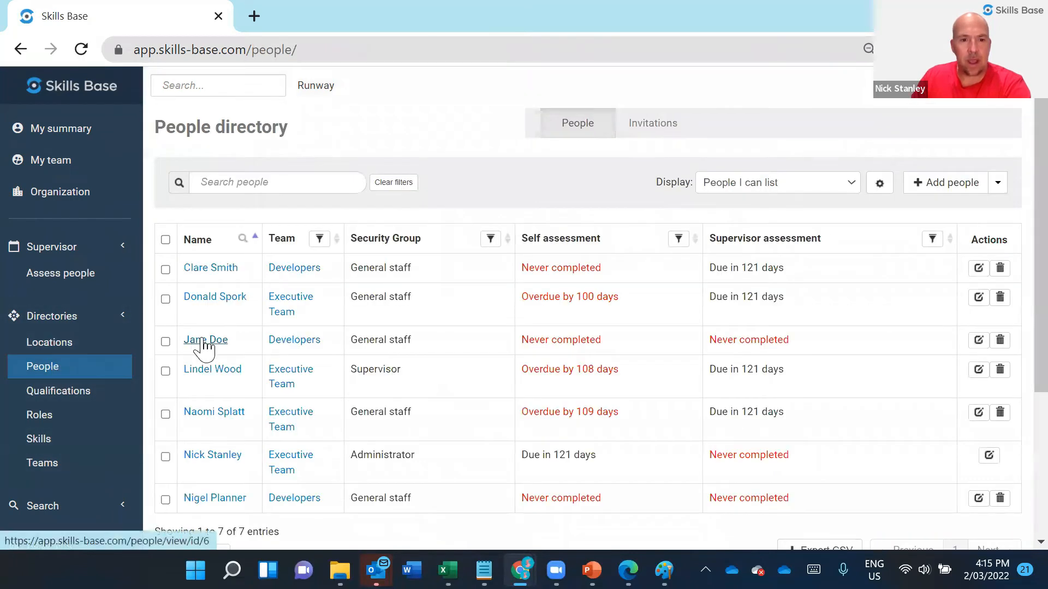
left_click(979, 341)
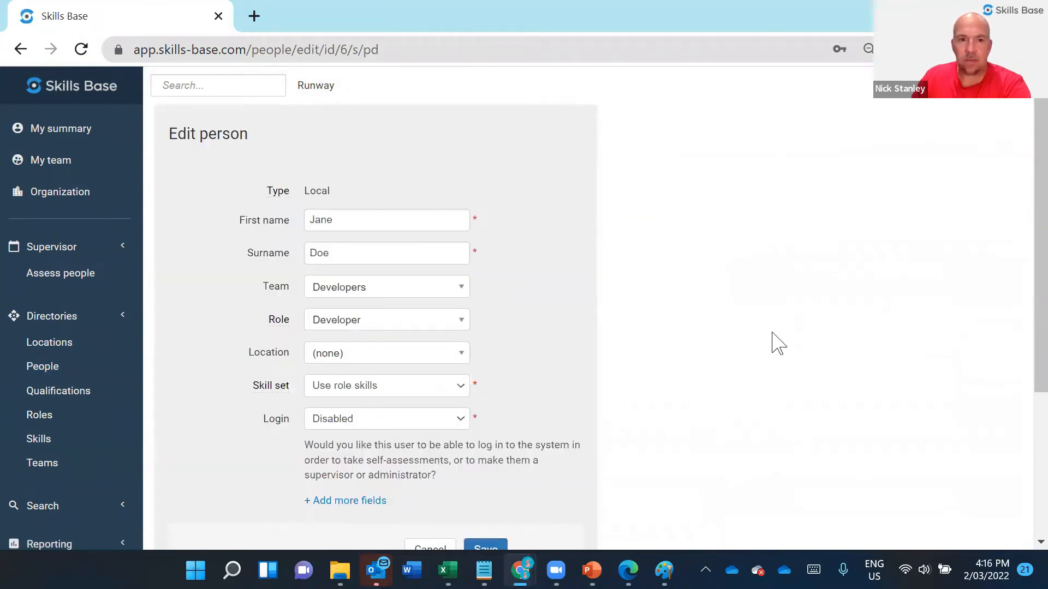
left_click(433, 353)
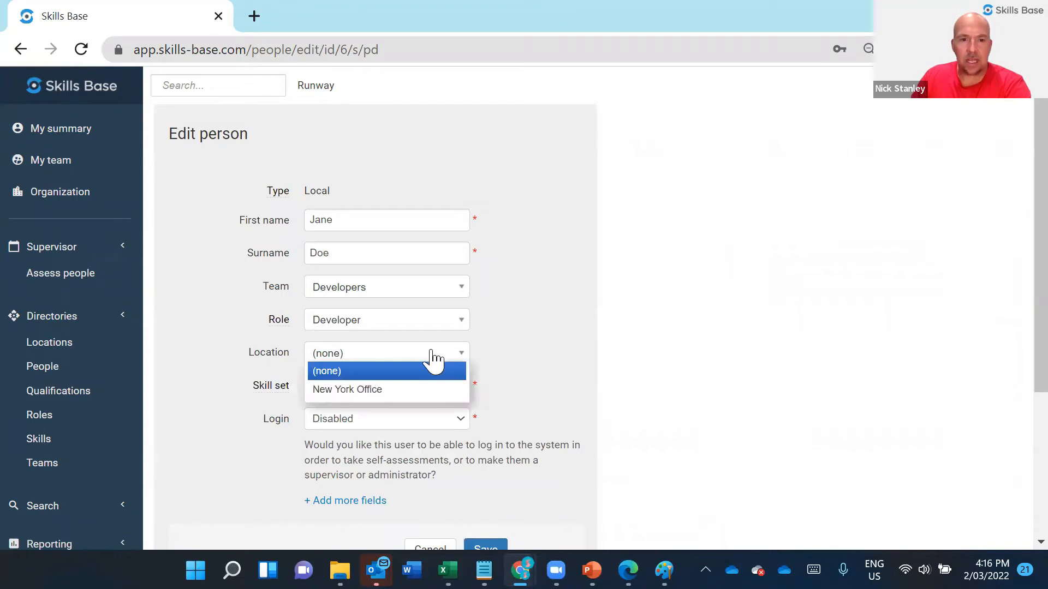
left_click(365, 390)
scroll(563, 429, "down", 3)
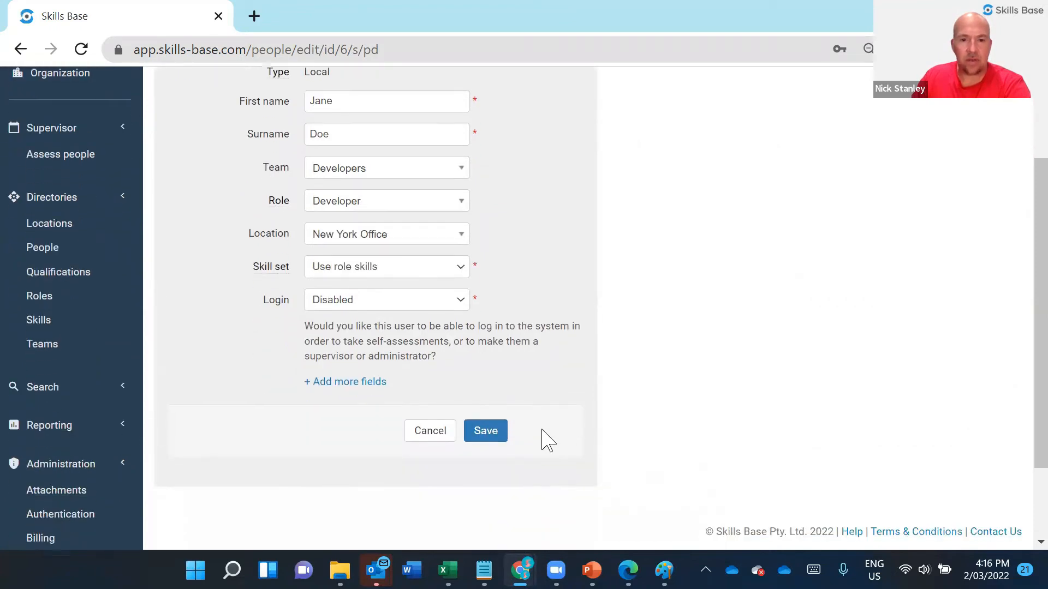
left_click(493, 426)
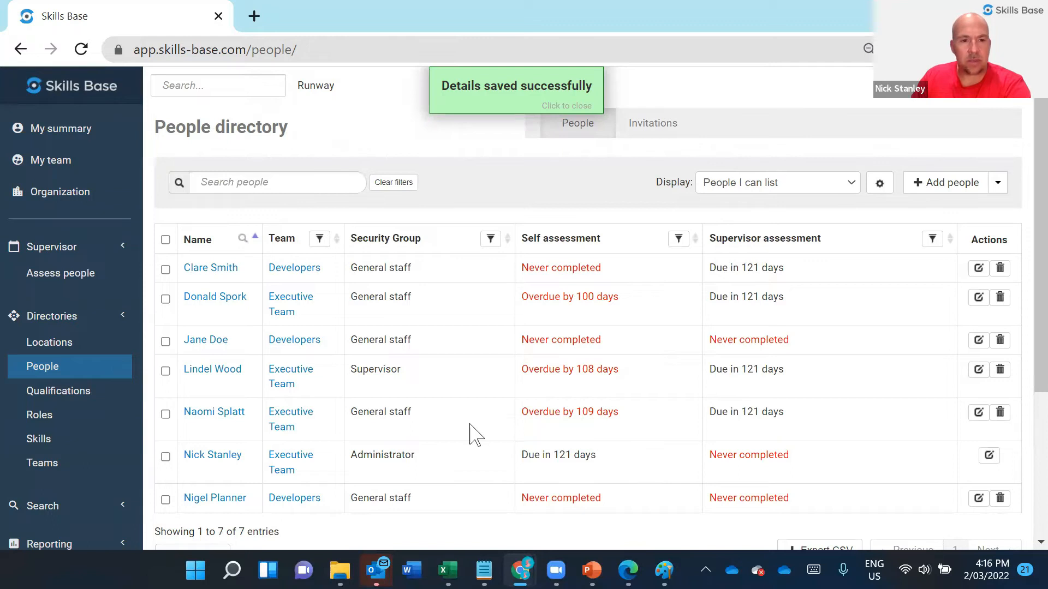
- View the summary of the B.Bus qualification from the qualifications directory
left_click(85, 404)
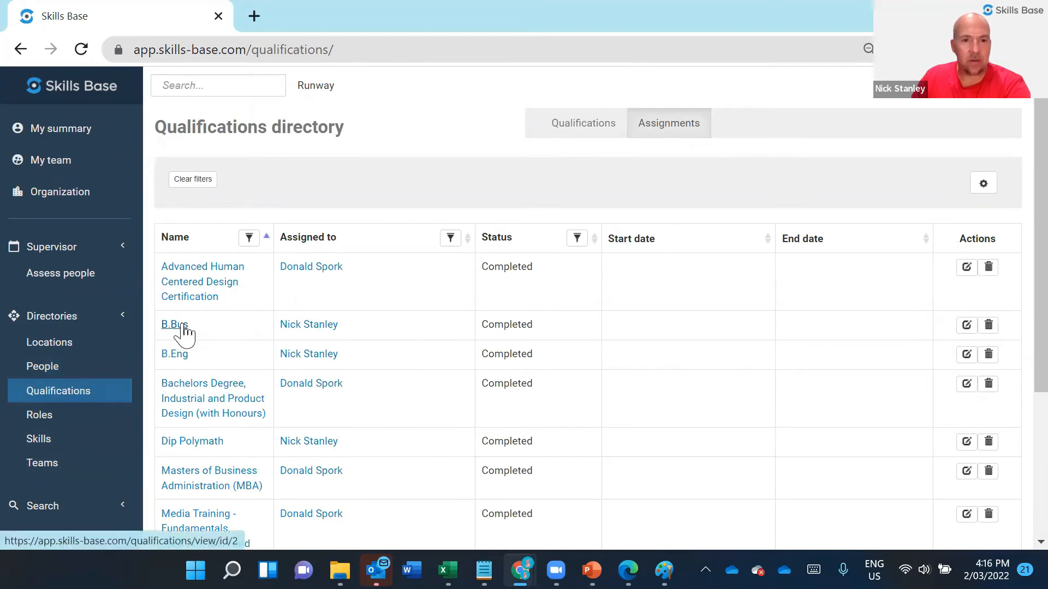
left_click(183, 327)
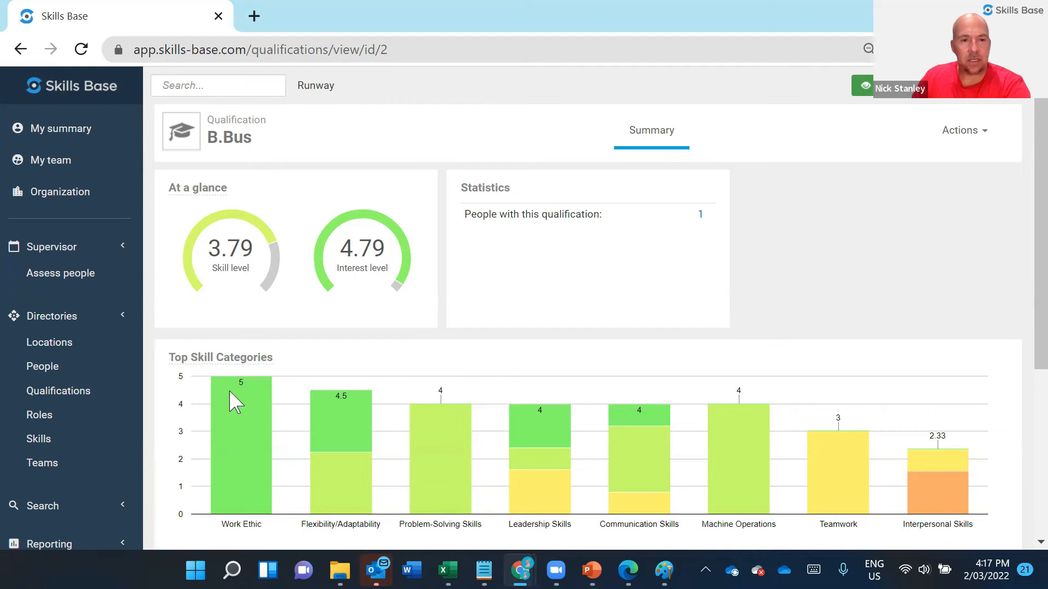
- Start a new role named Manager in the roles directory with Assign skills set to Yes
left_click(71, 423)
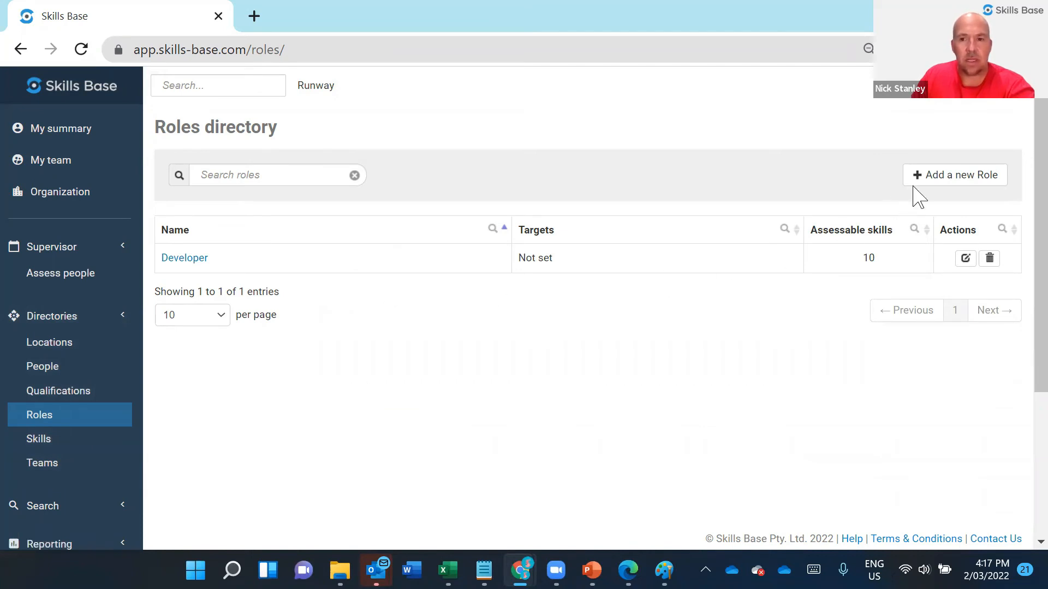
left_click(947, 177)
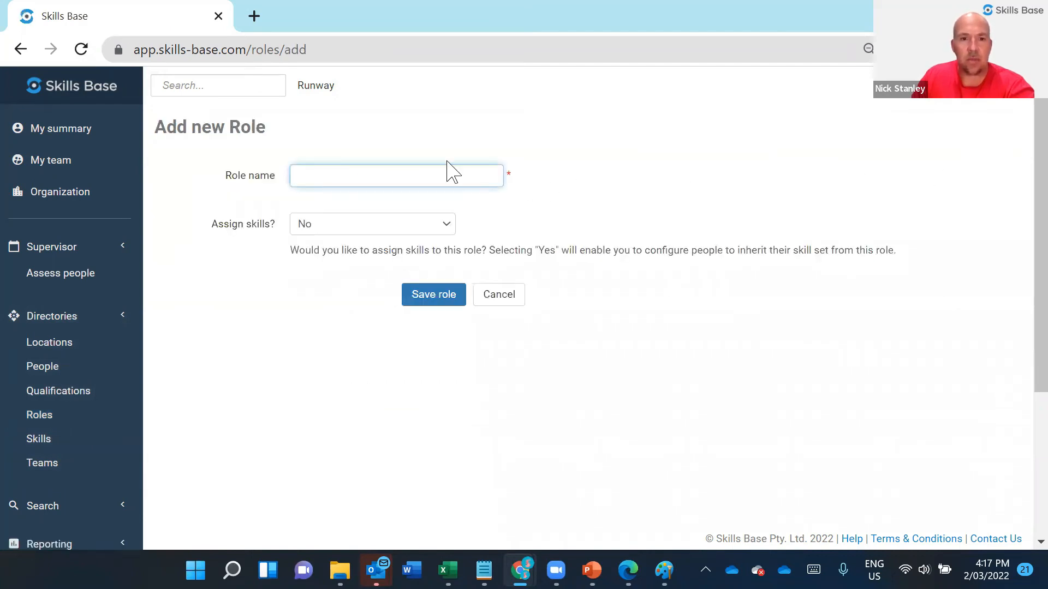
left_click(429, 174)
type("Manager")
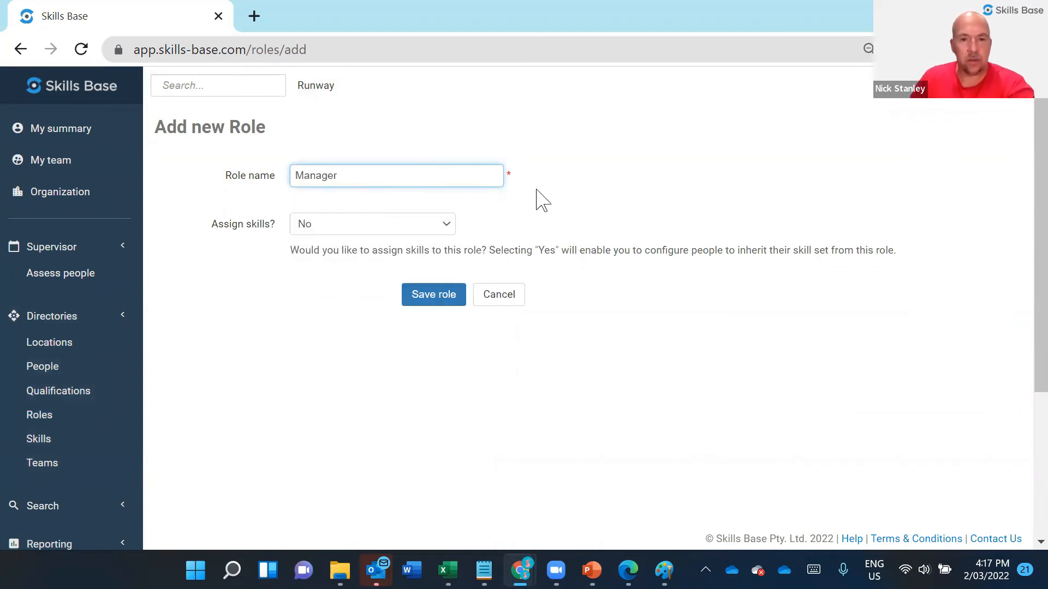
left_click(600, 202)
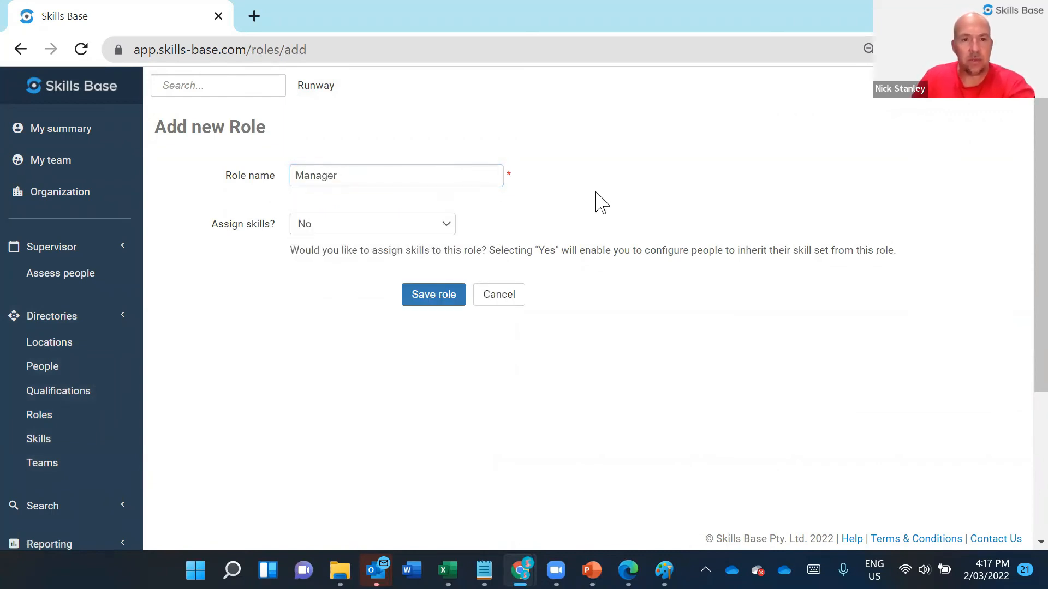
left_click(424, 226)
left_click(353, 257)
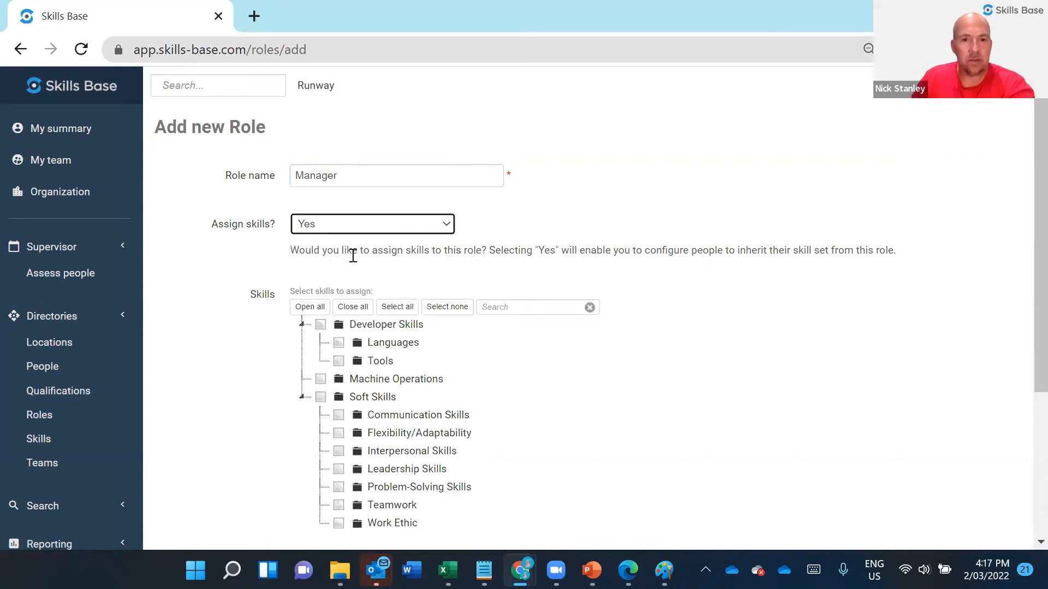
- Assign Soft Skills and all seven of its subcategories, from Communication Skills to Work Ethic, to the new role and save it
scroll(355, 257, "down", 2)
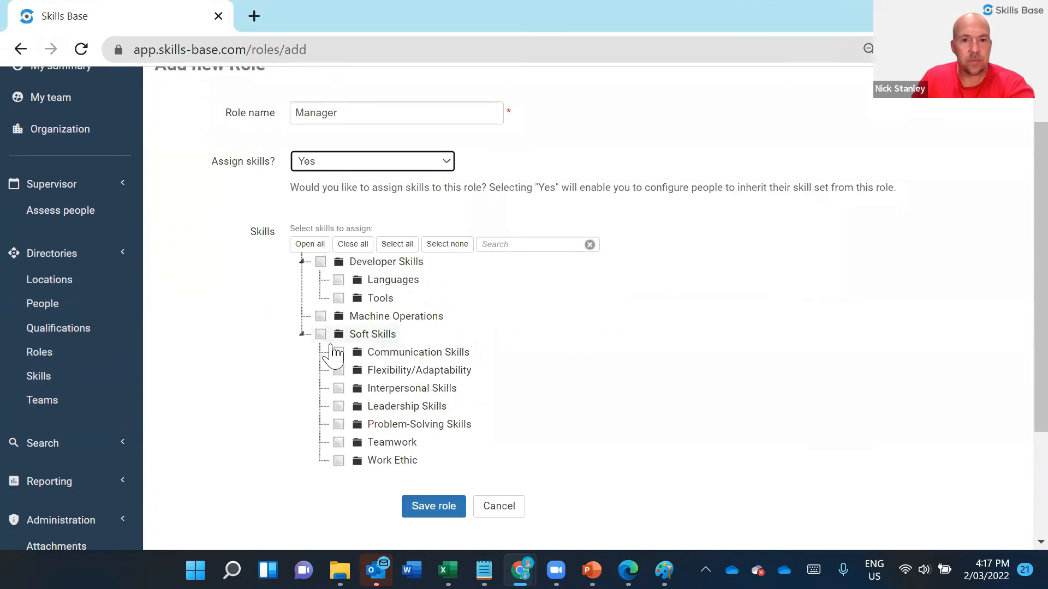
left_click(320, 334)
left_click(338, 352)
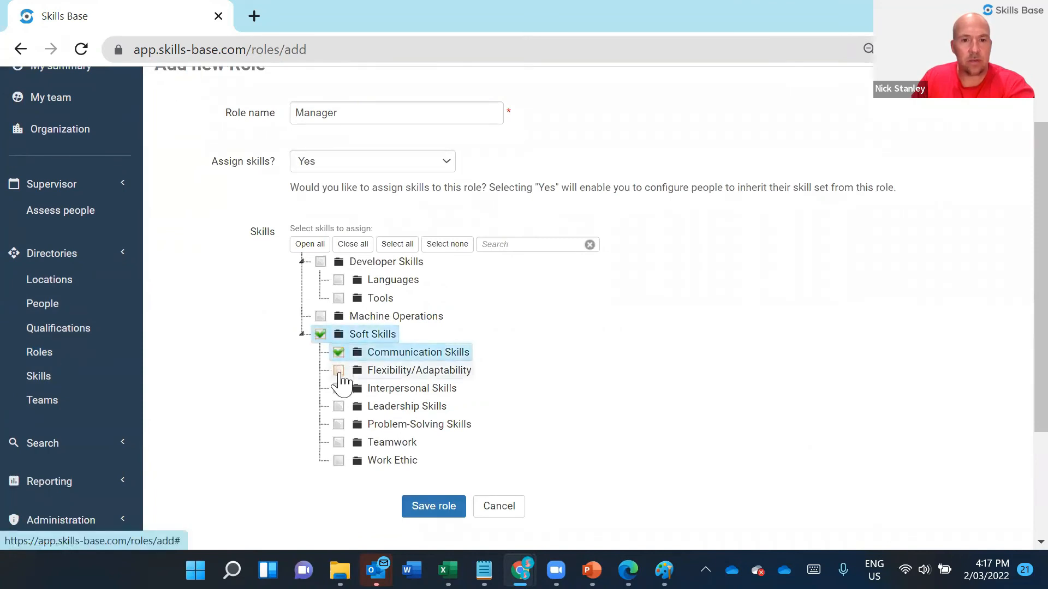
left_click(339, 370)
left_click(338, 388)
left_click(338, 406)
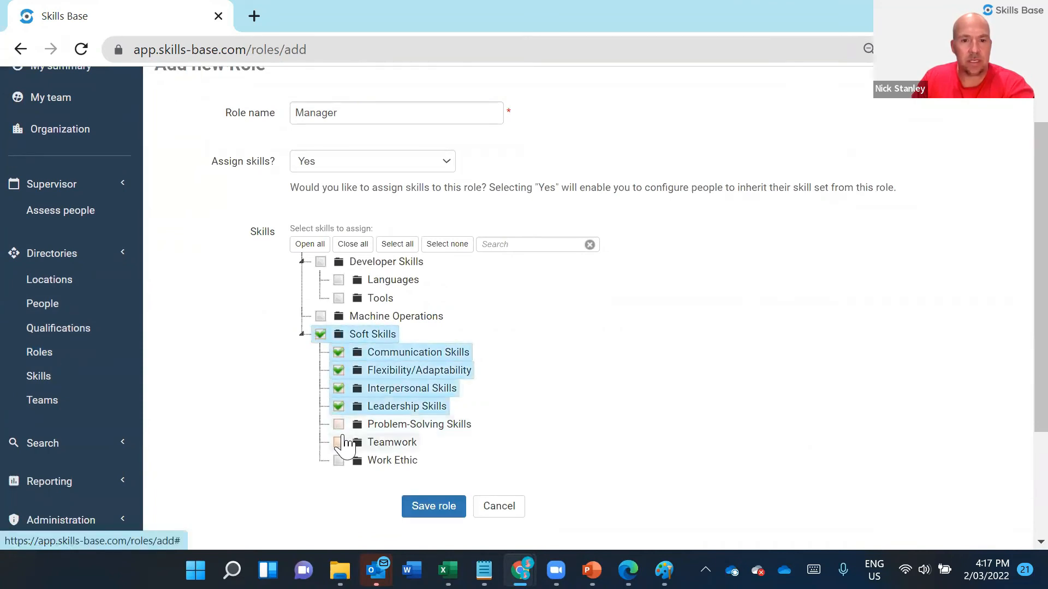
left_click(338, 424)
left_click(339, 442)
left_click(339, 460)
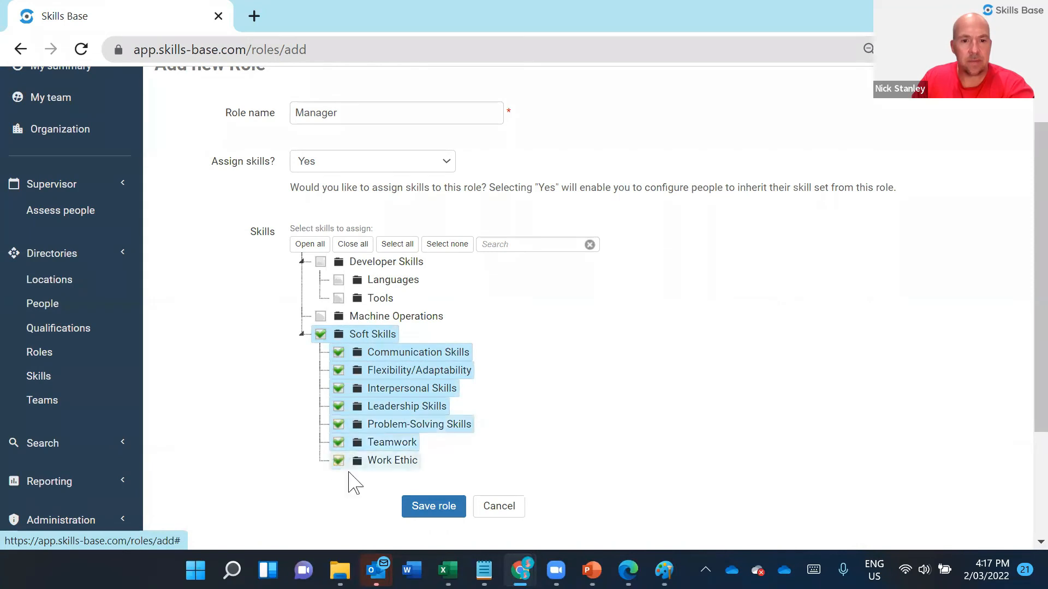
left_click(447, 506)
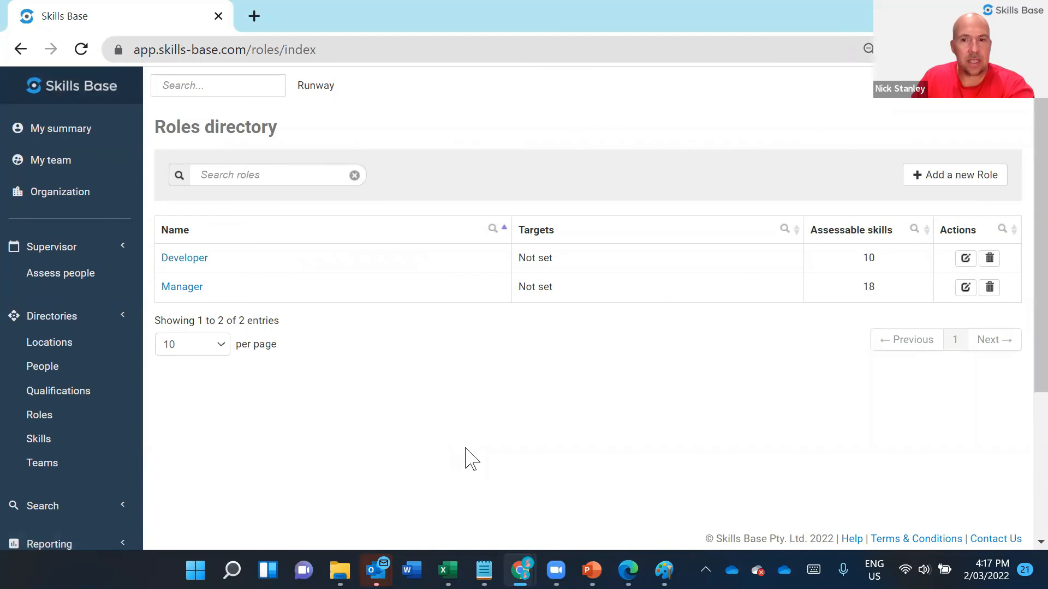
- Open the Manager role's targets and start its target assessment at the Communication Skills category
left_click(166, 288)
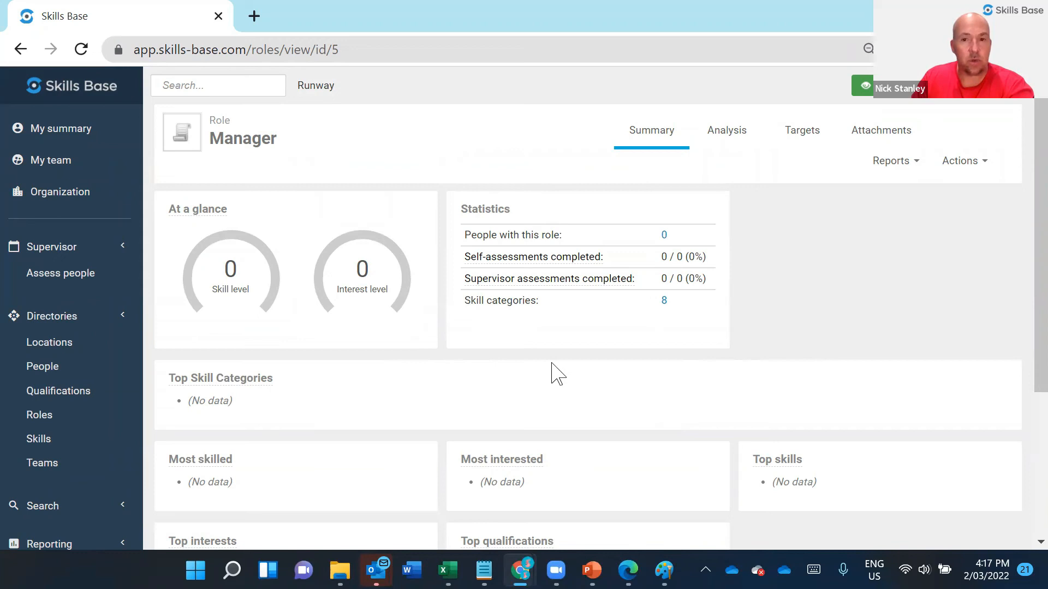
left_click(814, 143)
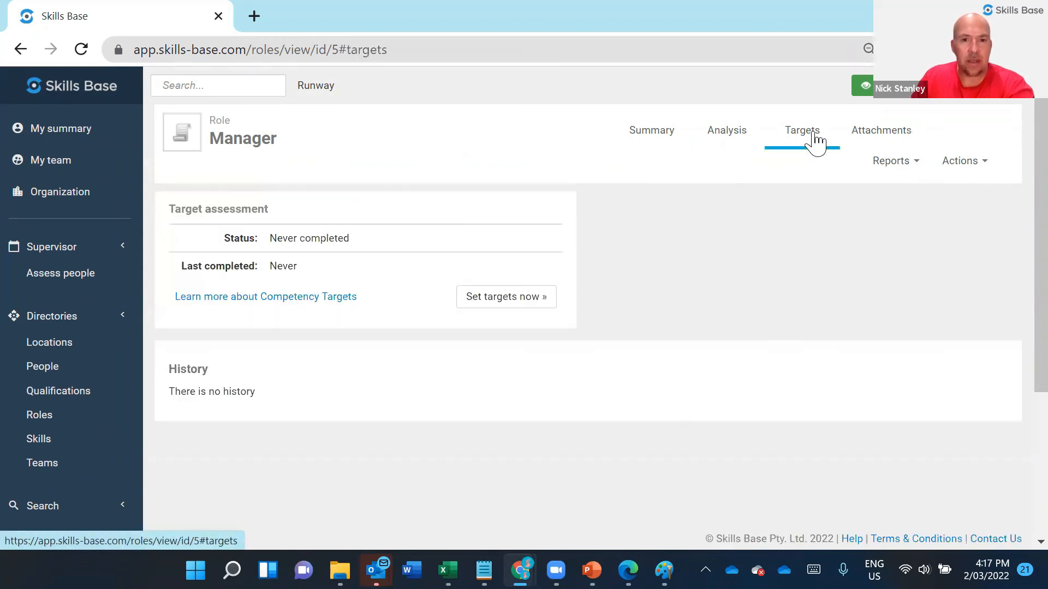
left_click(510, 297)
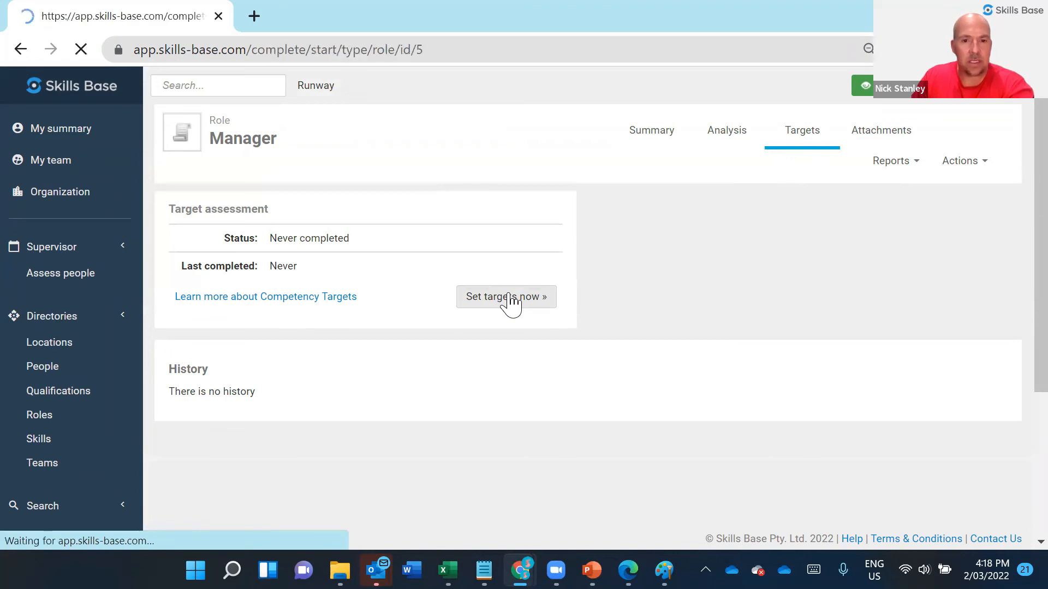
left_click(230, 252)
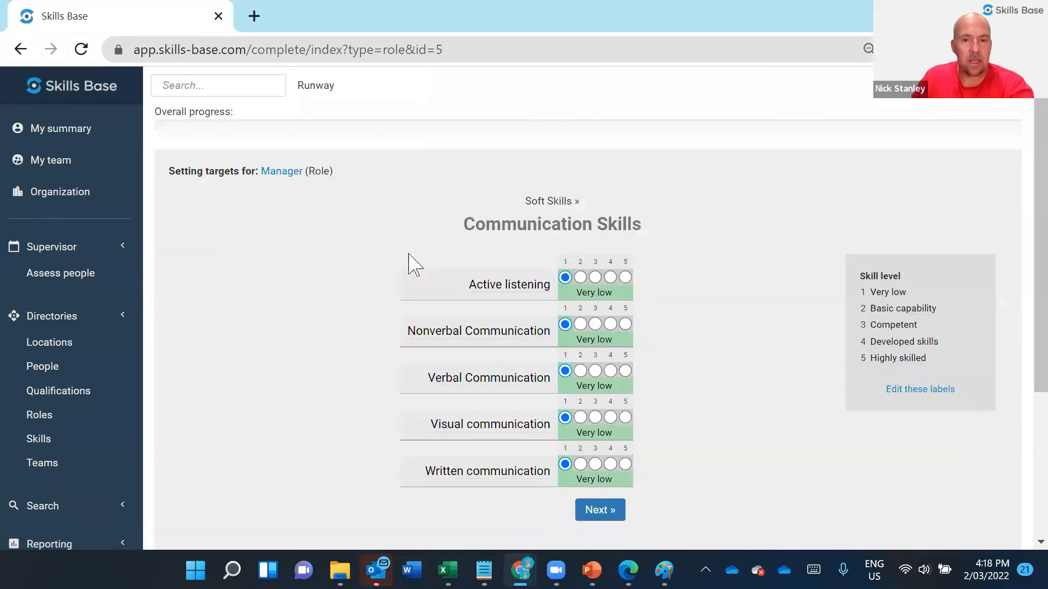